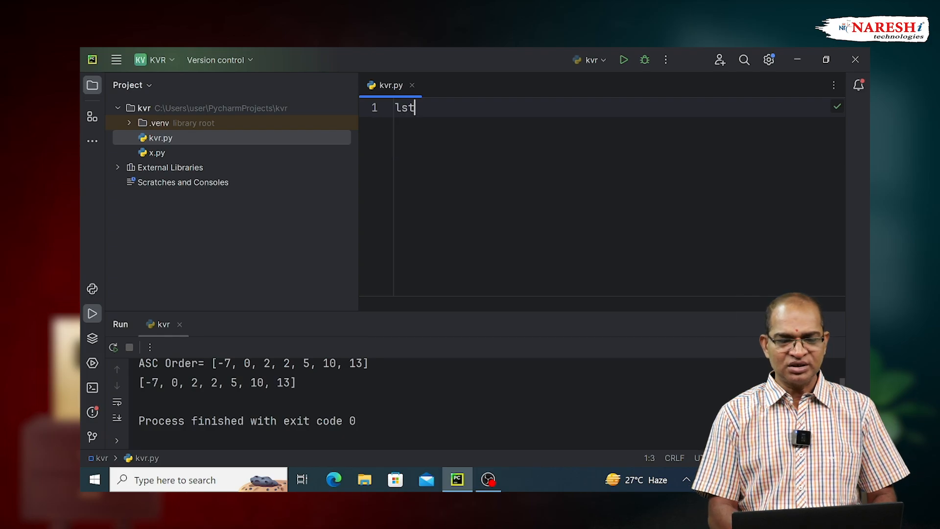
type("=[")
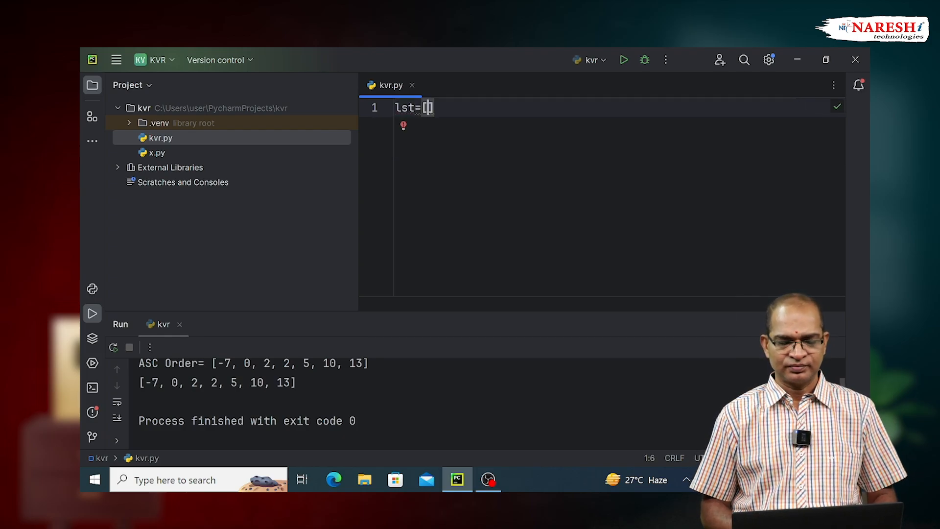
type("100,")
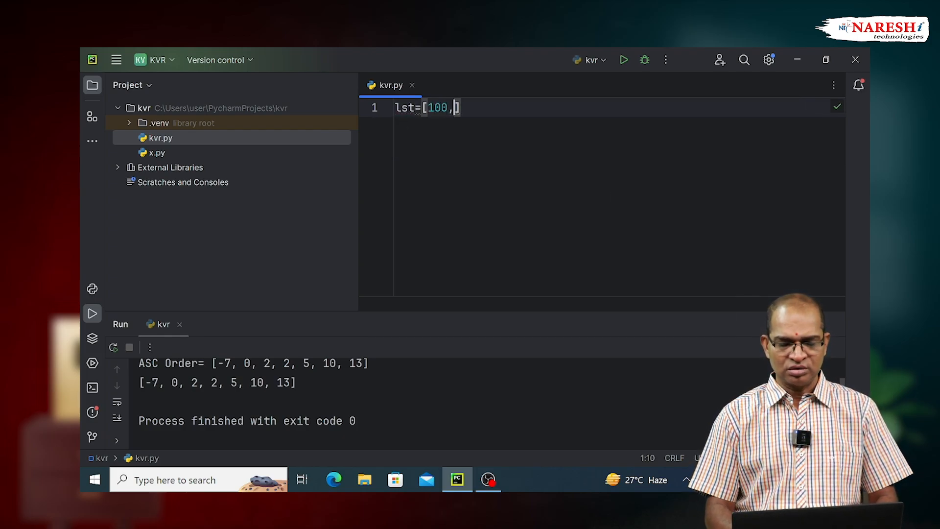
type("20,300,-5,")
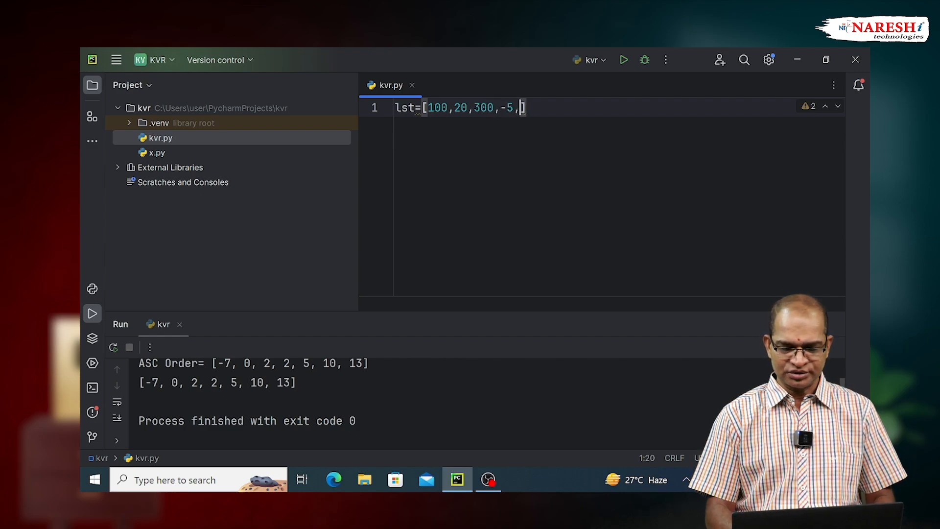
type("0,23")
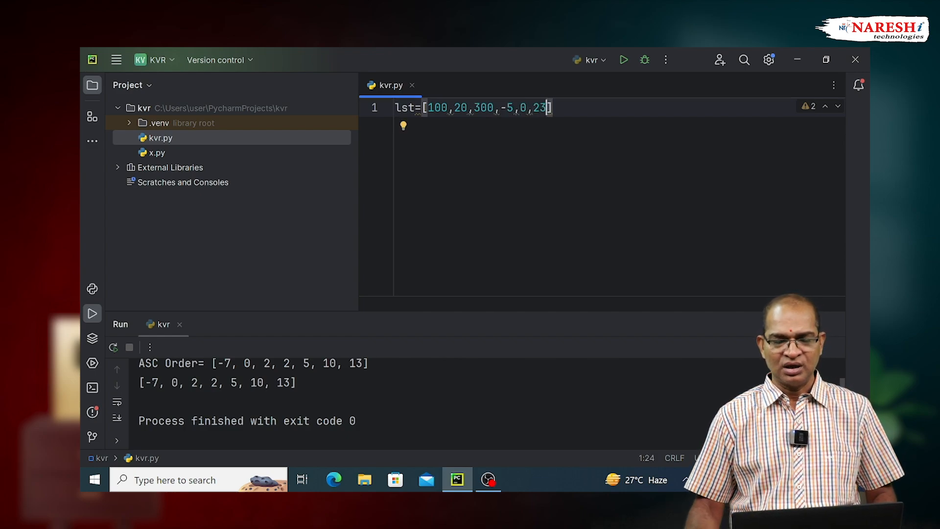
Define lst=[100,20,300,-5,0,23] on line 1 and start line 2
key("End")
key("Return")
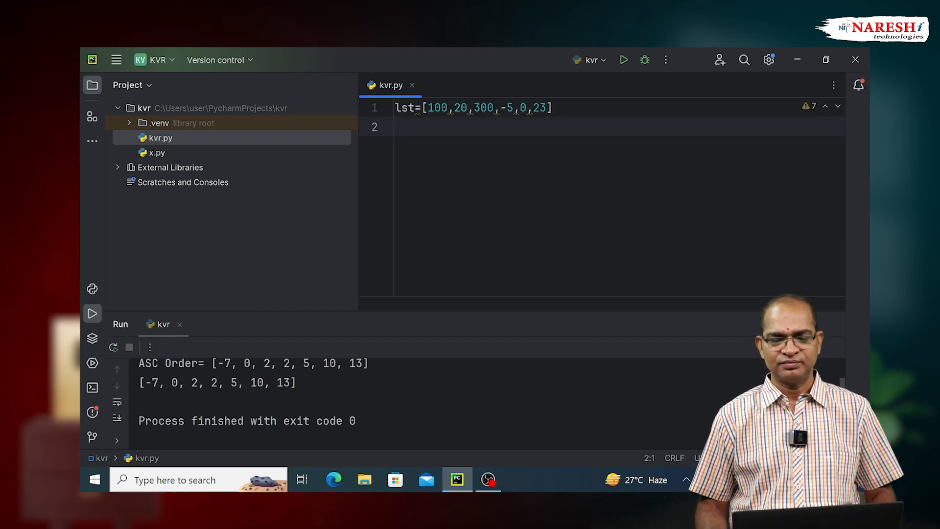
type("lst")
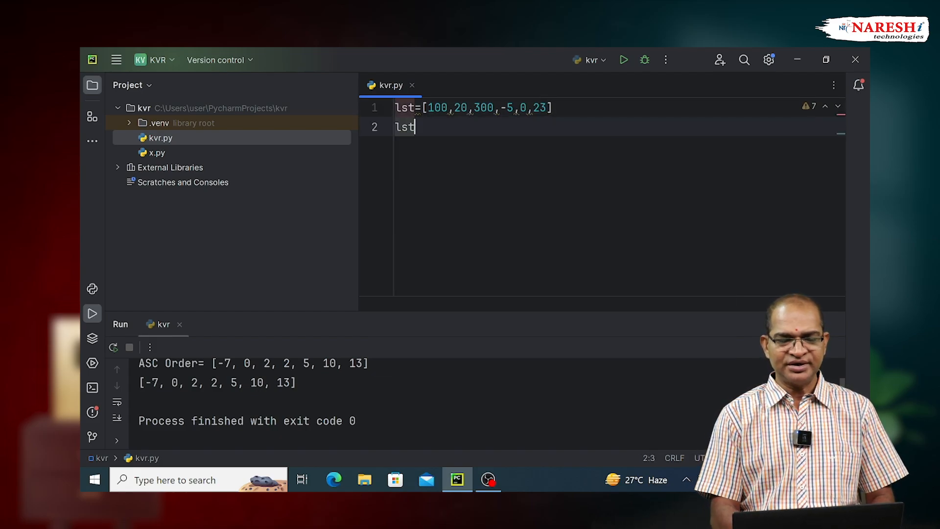
type(".s")
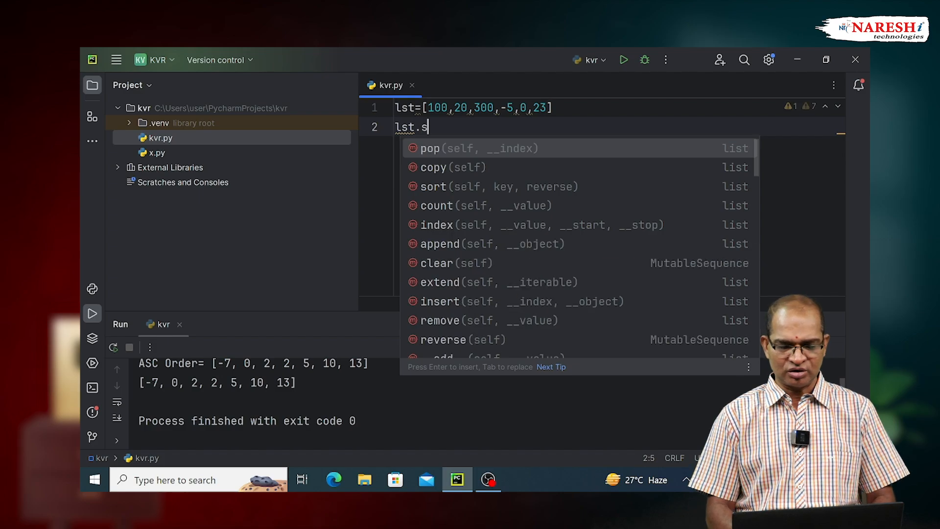
type("ort(")
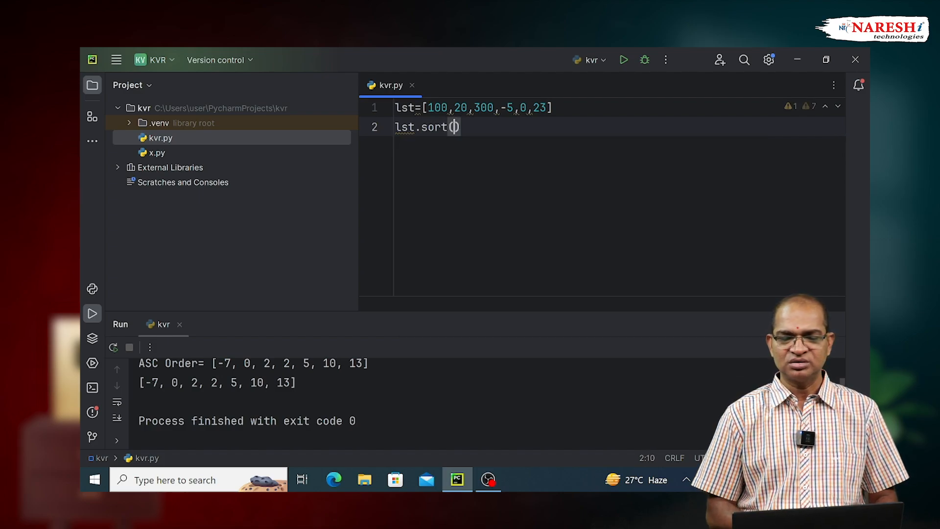
type("reverse=")
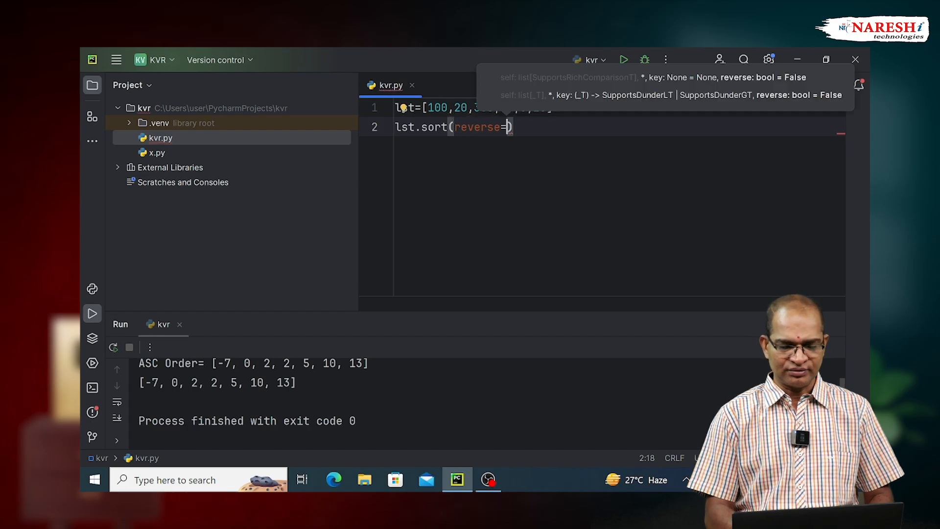
type("True")
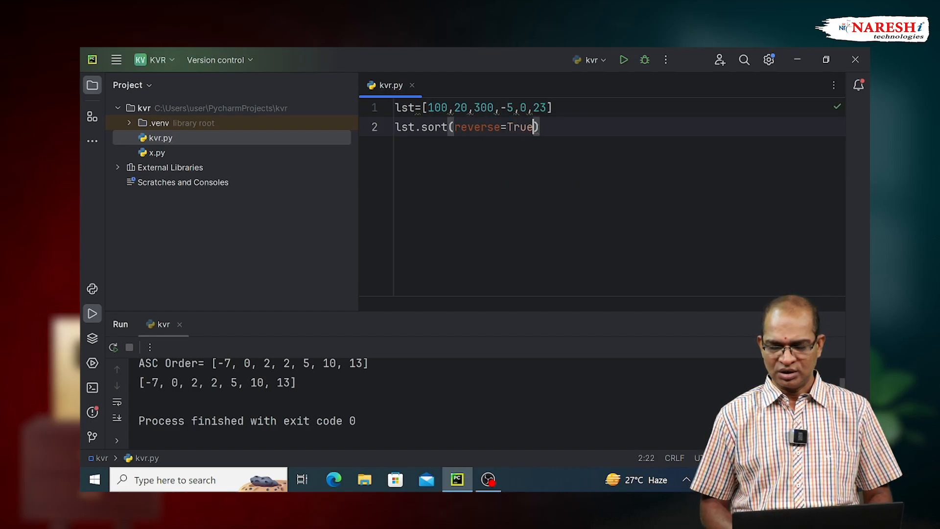
Write lst.sort(reverse=True) on line 2 and print(lst) on line 3
key("Return")
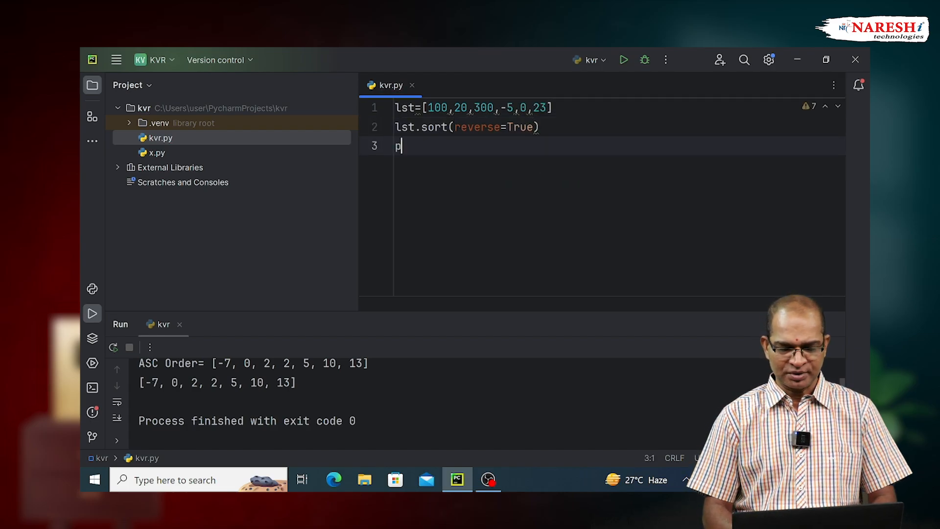
type("print(")
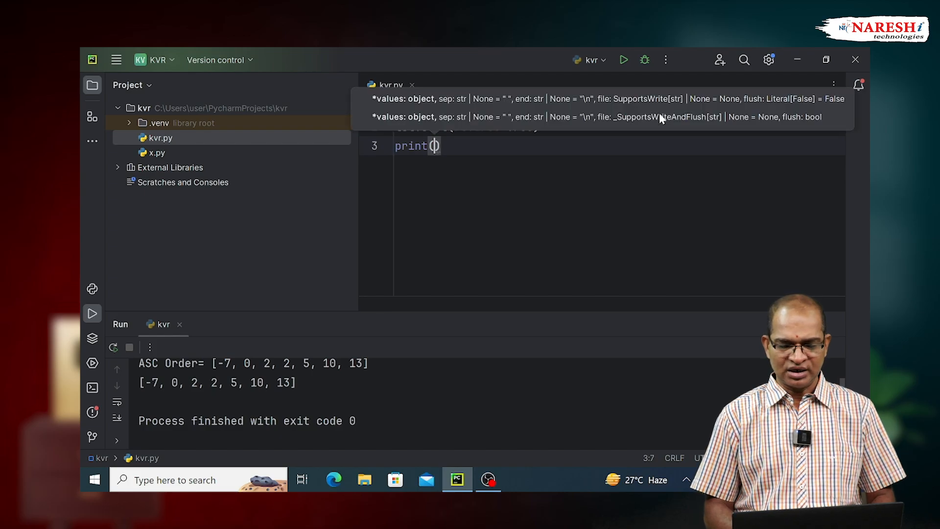
type("lst)")
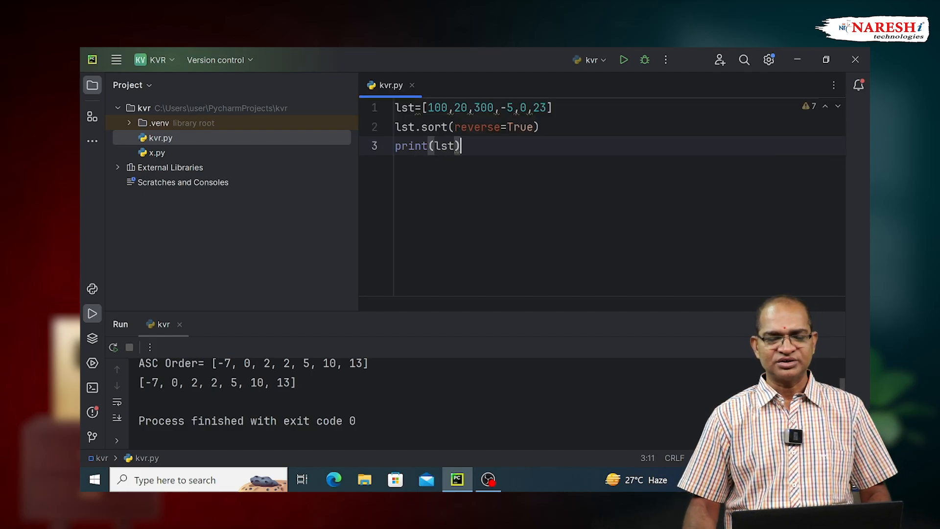
Review the sort call and the list values on line 1
double_click(443, 127)
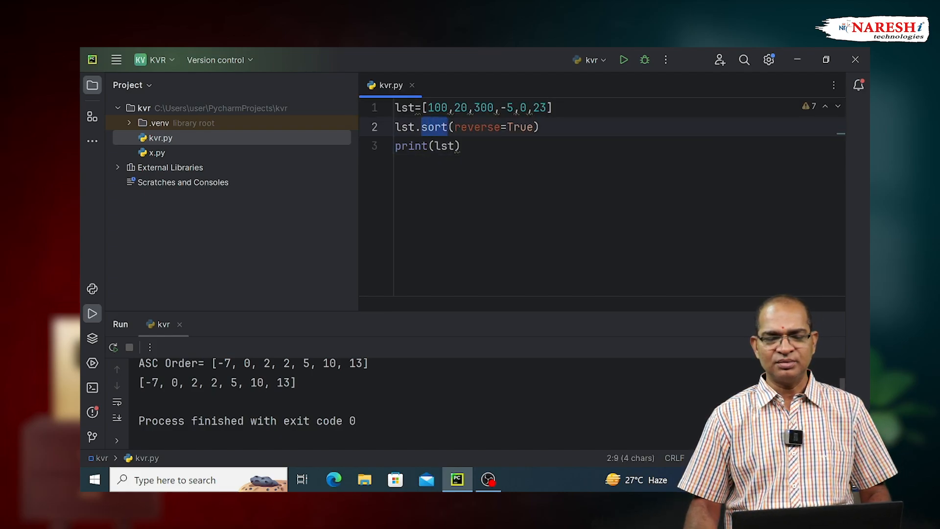
left_click_drag(434, 108, 553, 108)
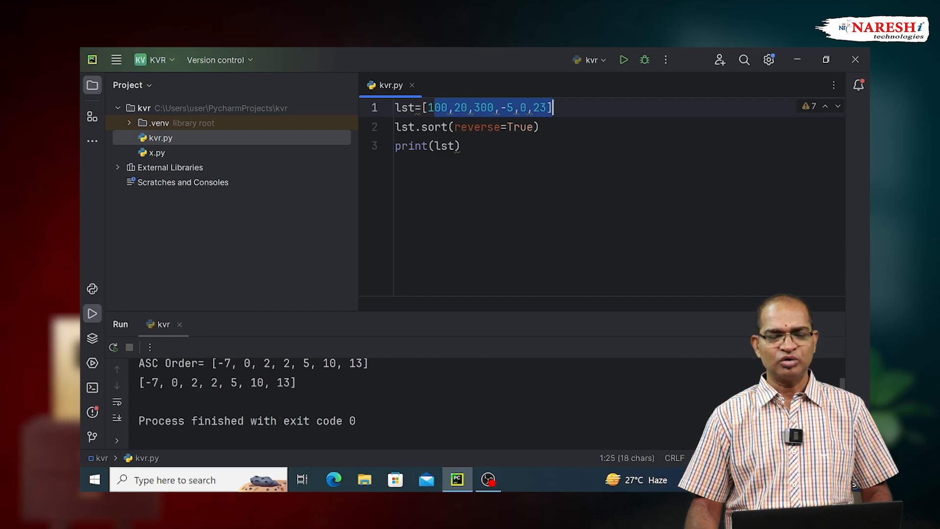
left_click(448, 126)
left_click(461, 145)
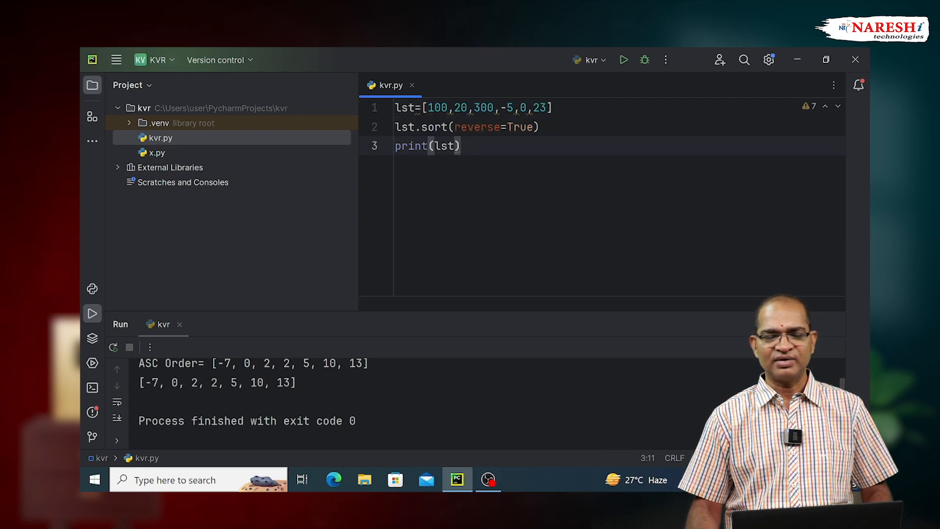
Review the reverse=True argument and bring up the editor actions to run the script
left_click_drag(455, 127, 535, 127)
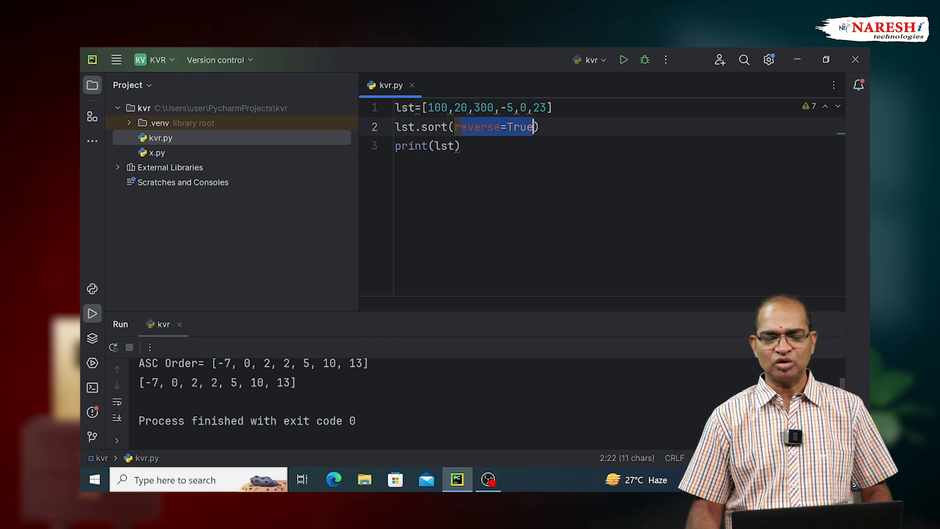
left_click(461, 146)
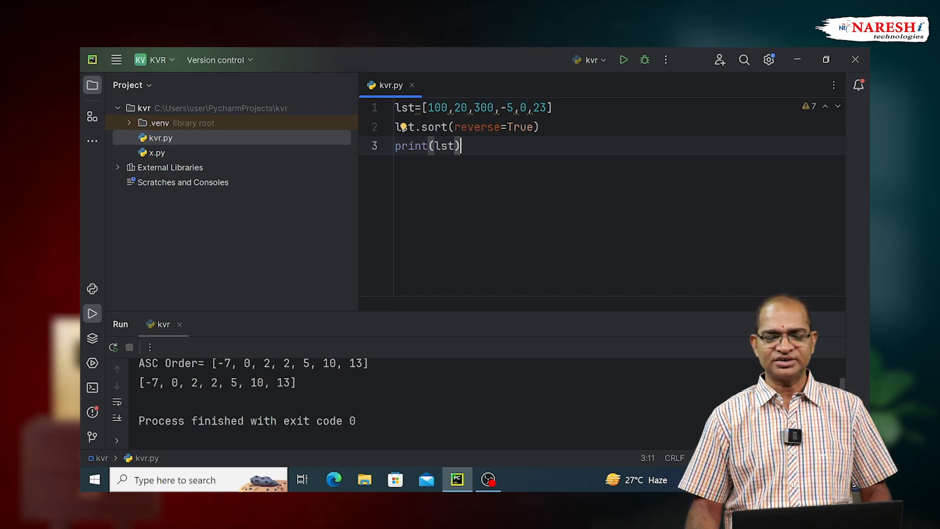
right_click(481, 136)
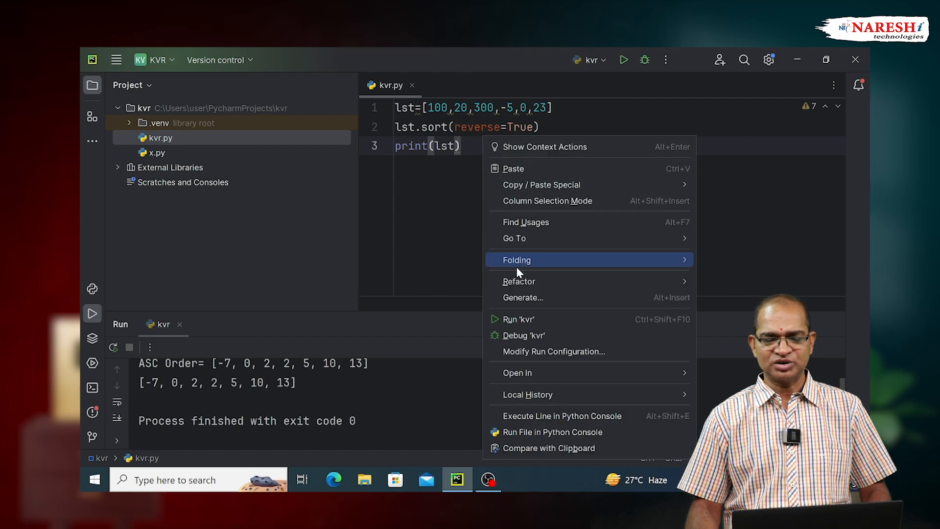
Run kvr.py to show [300, 100, 23, 20, 0, -5], then start an empty line 4
left_click(537, 318)
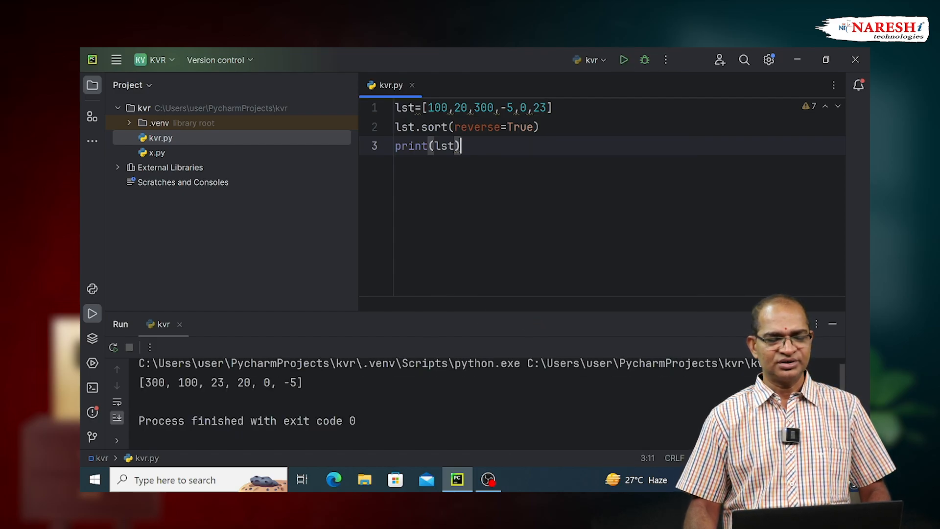
left_click_drag(145, 383, 303, 383)
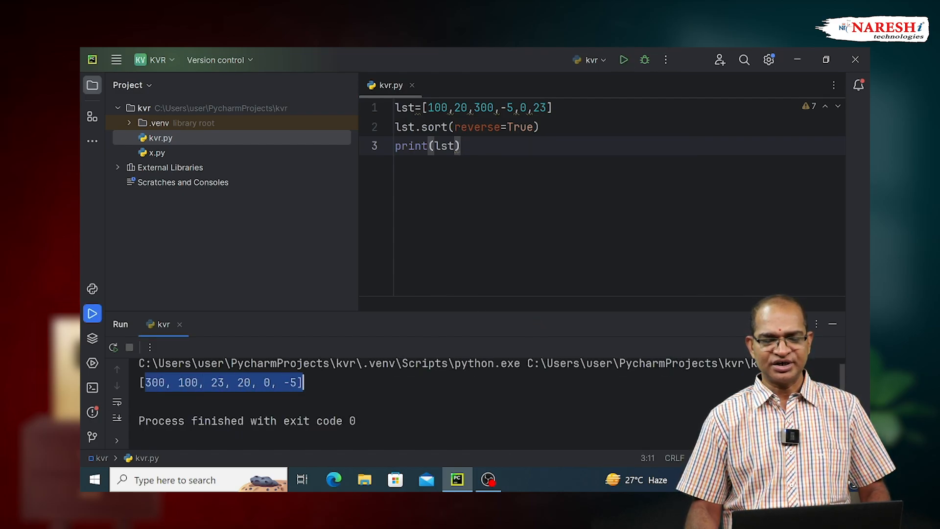
left_click(303, 382)
key("Escape")
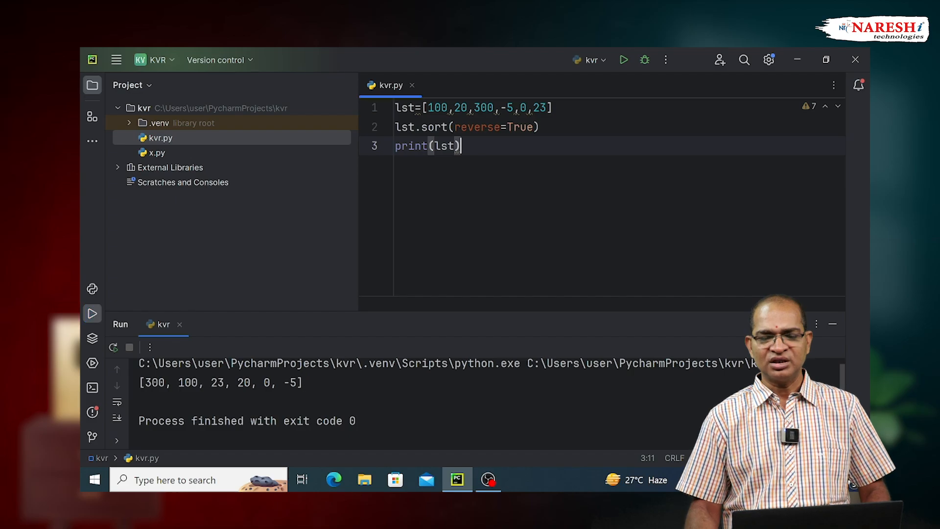
key("Return")
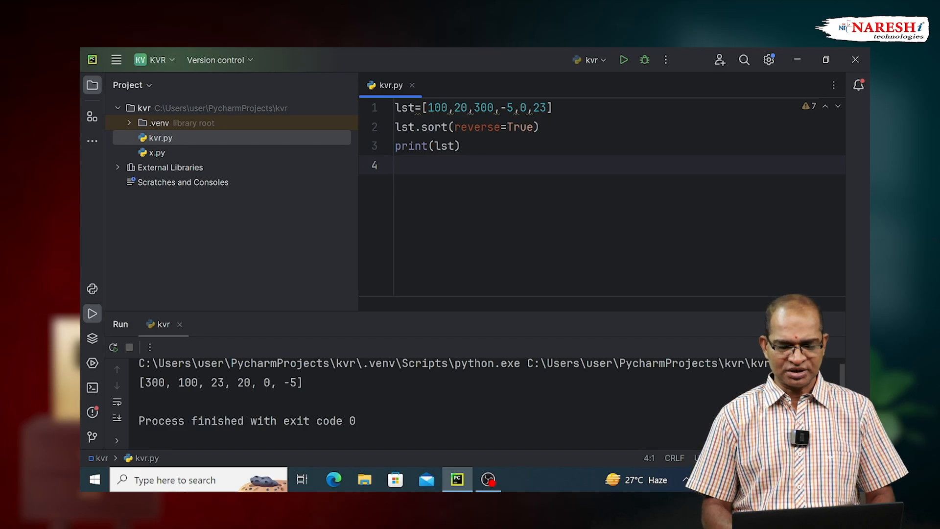
type("lst[")
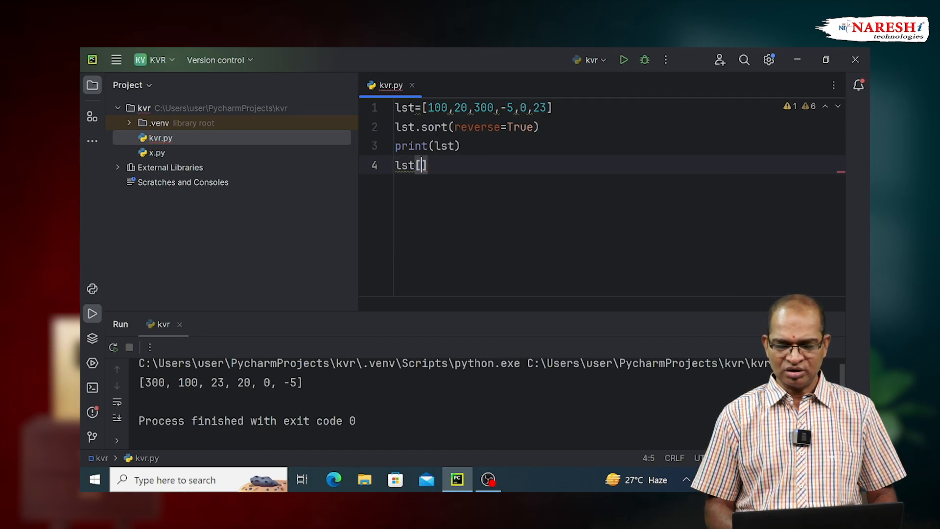
type("::-1")
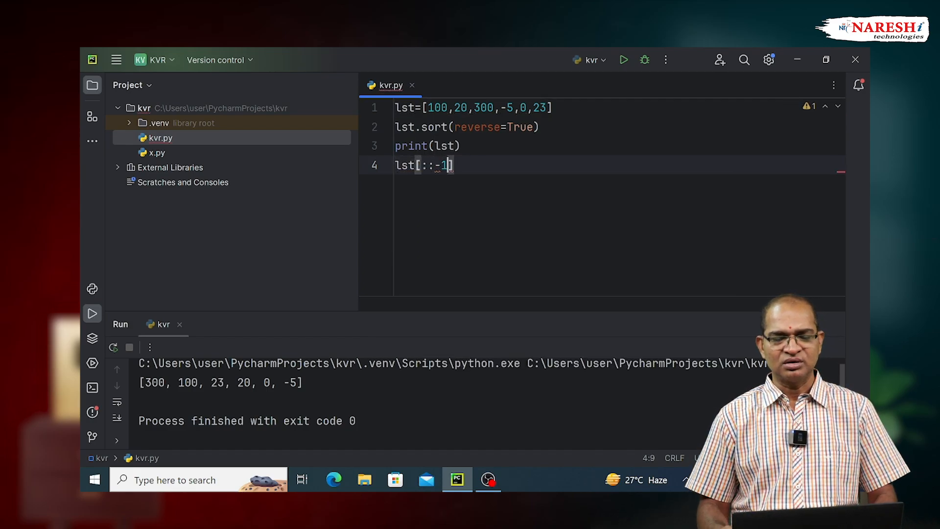
type("]")
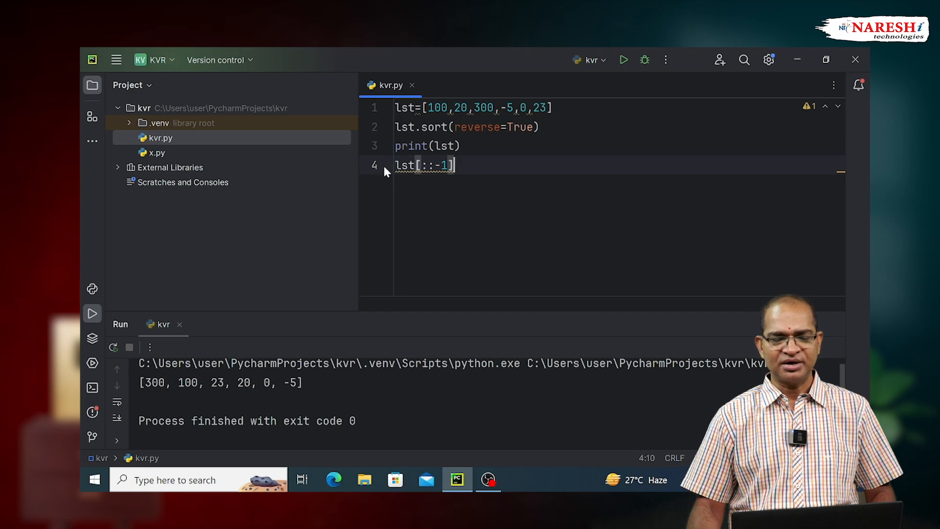
Write print(lst[::-1]) on line 4 to print the list reversed by slicing
left_click(395, 166)
type("pr")
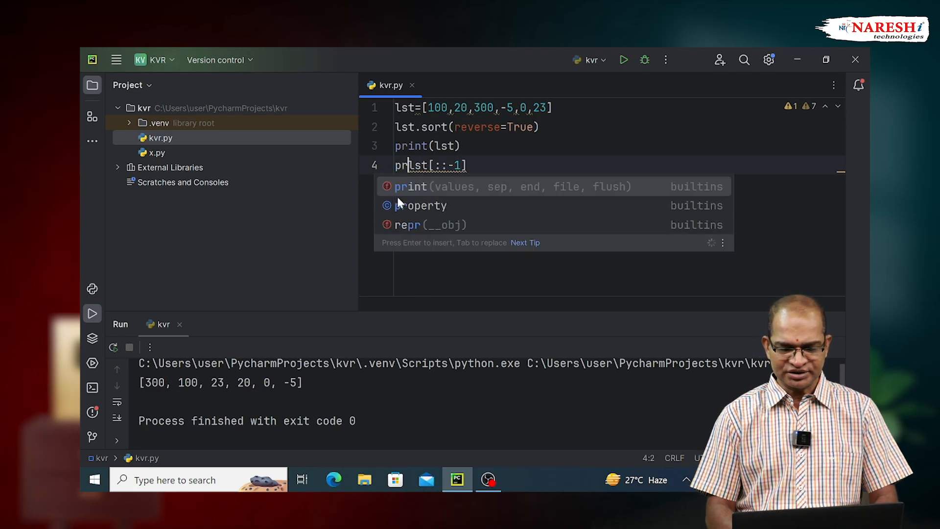
type("int(")
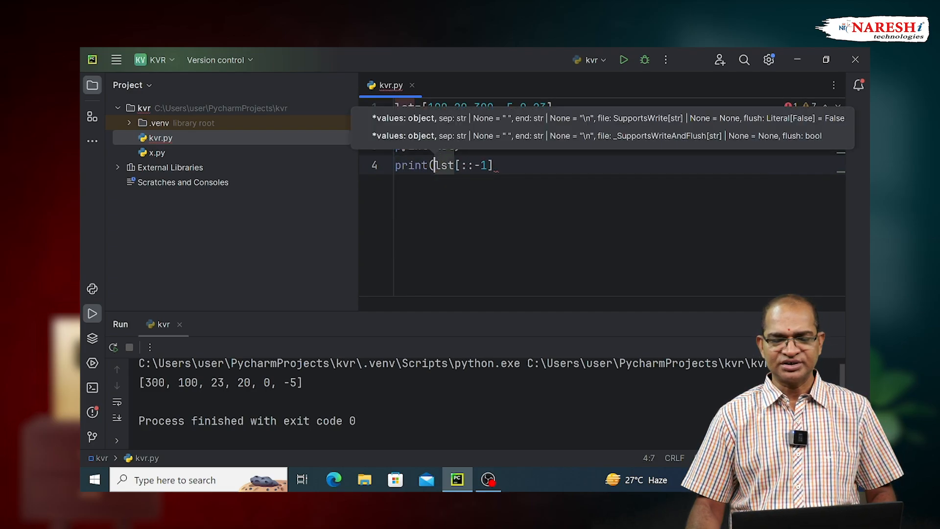
key("End")
type(")")
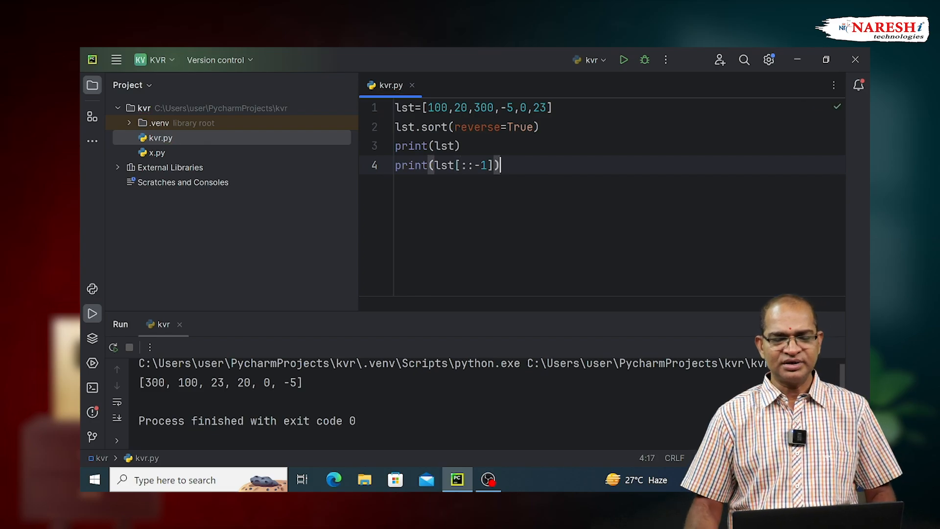
Rerun kvr.py so the output also shows the reversed list [-5, 0, 20, 23, 100, 300]
right_click(514, 128)
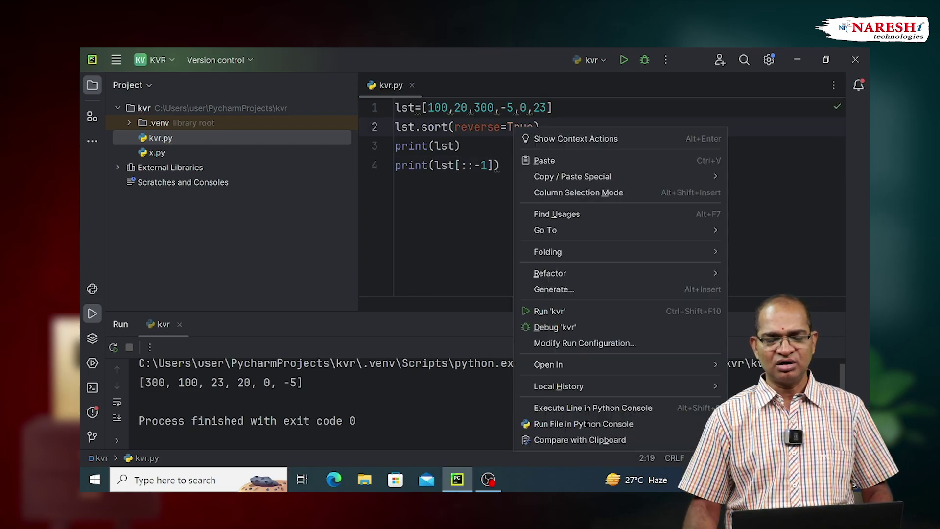
left_click(572, 313)
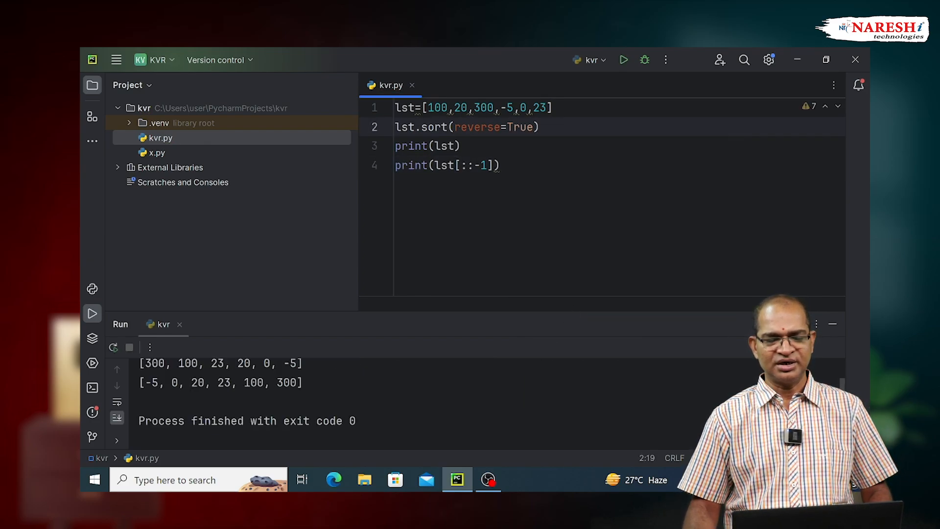
left_click_drag(147, 382, 304, 382)
left_click(303, 382)
scroll(441, 401, "up", 1)
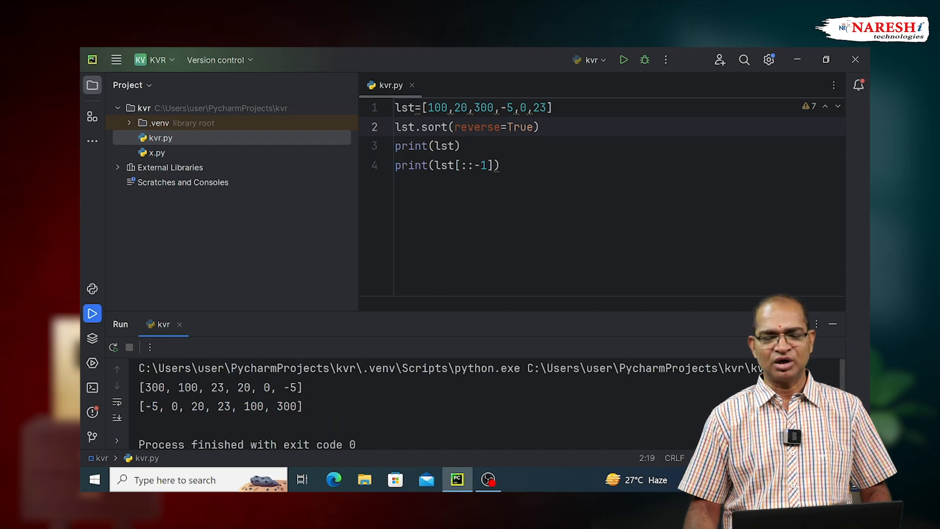
left_click(501, 164)
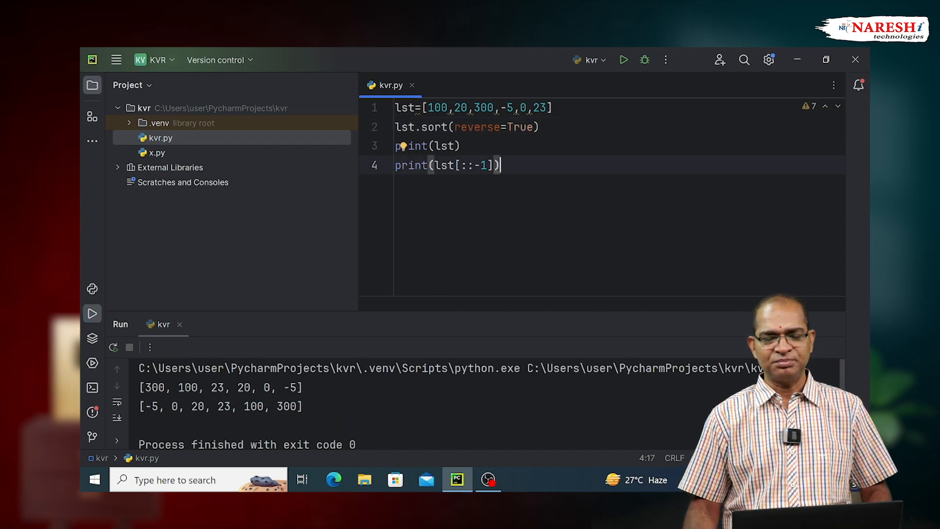